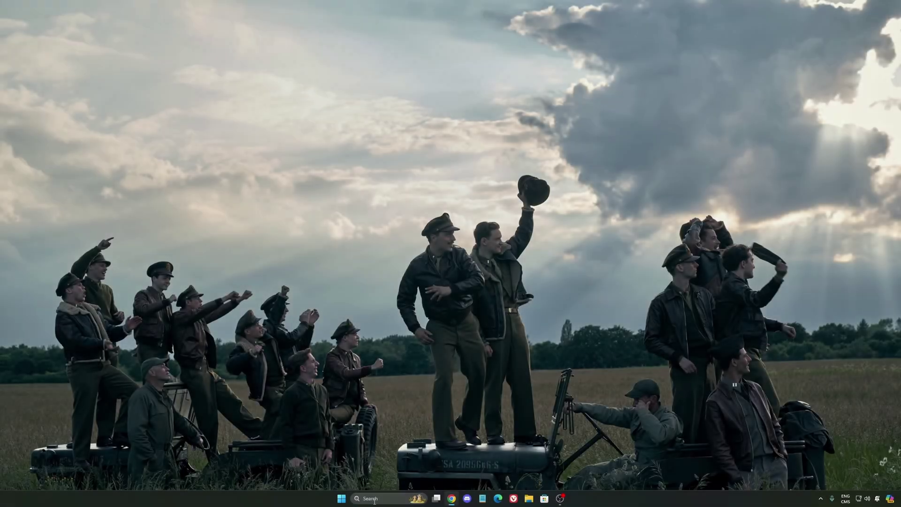
Search for 'settings' from the taskbar and launch the Windows Settings app
{"action": "left_click", "coordinate": [375, 499]}
{"action": "type", "text": "settingsi"}
{"action": "key", "text": "Return"}
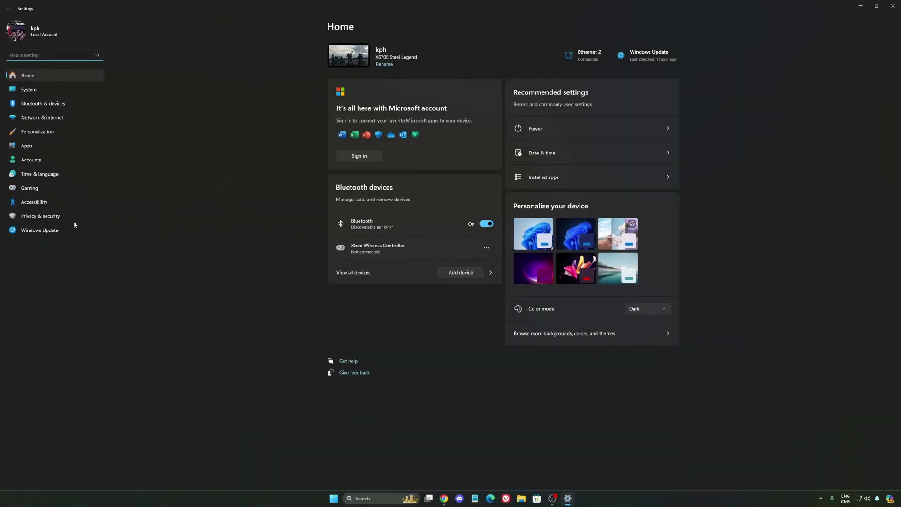
Go to Gaming › Game Bar and confirm controller opening of Game Bar stays Off
{"action": "left_click", "coordinate": [47, 189]}
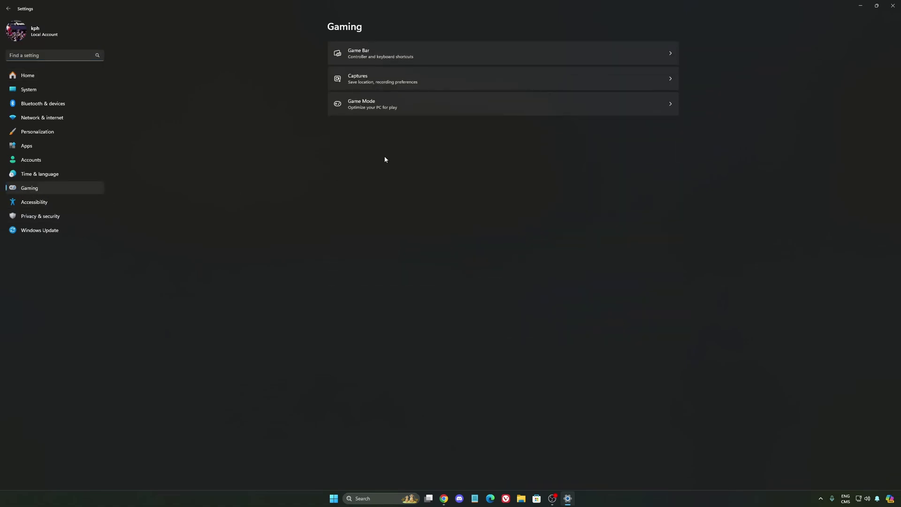
{"action": "left_click", "coordinate": [412, 50]}
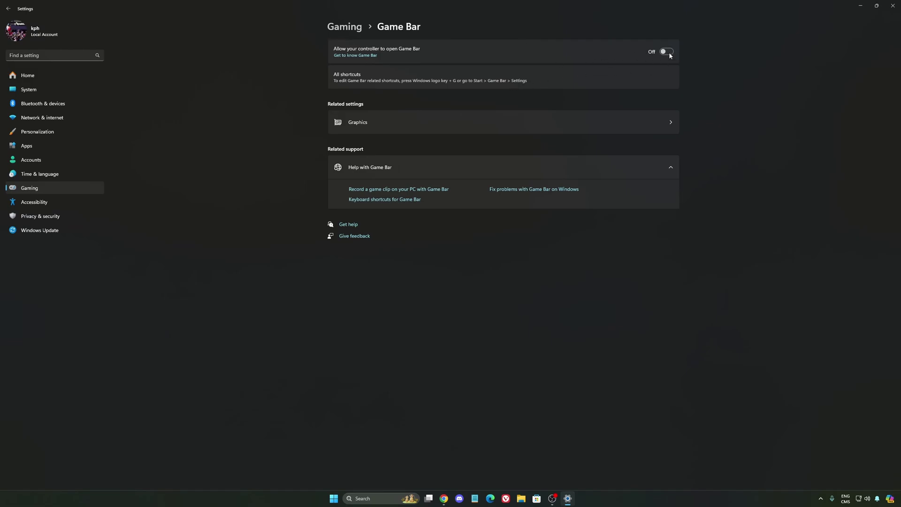
Open Graphics › Default graphics settings, where GPU scheduling and Auto HDR are both On
{"action": "left_click", "coordinate": [421, 125]}
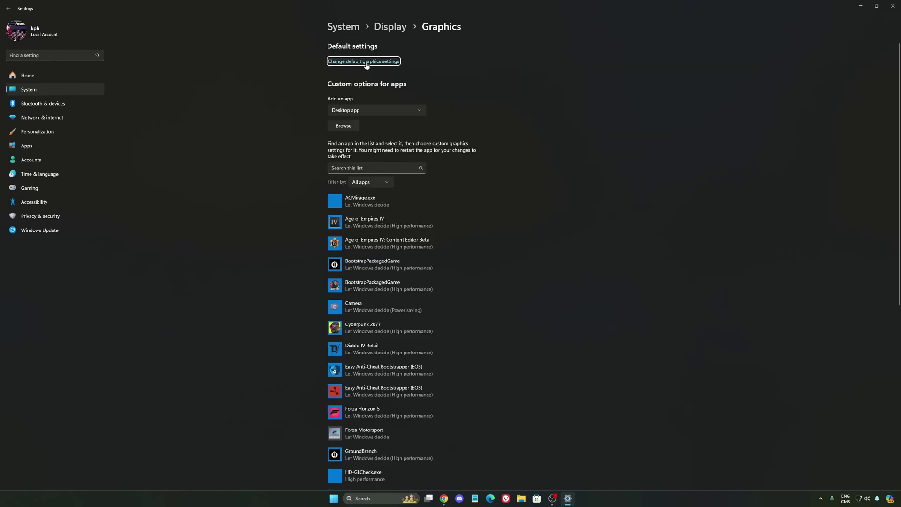
{"action": "left_click", "coordinate": [371, 63]}
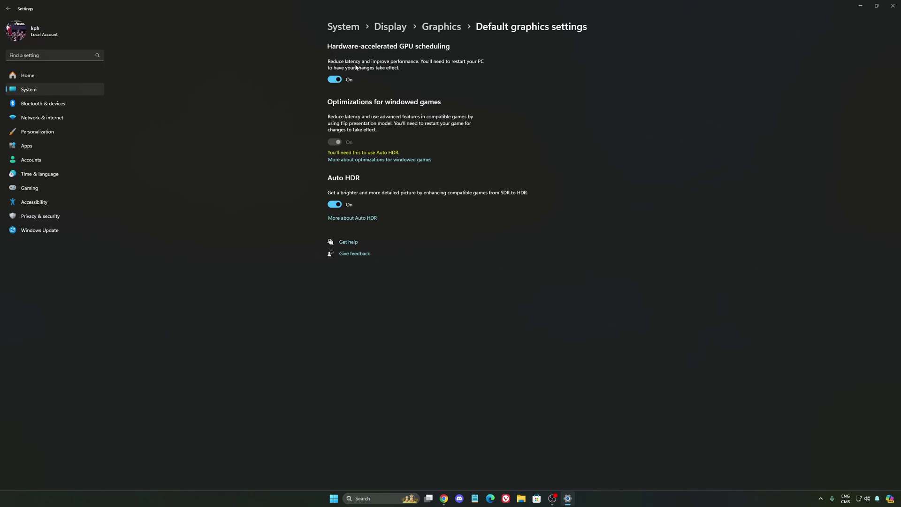
Check the Gaming › Captures page, then confirm Game Mode is switched On
{"action": "left_click", "coordinate": [46, 188]}
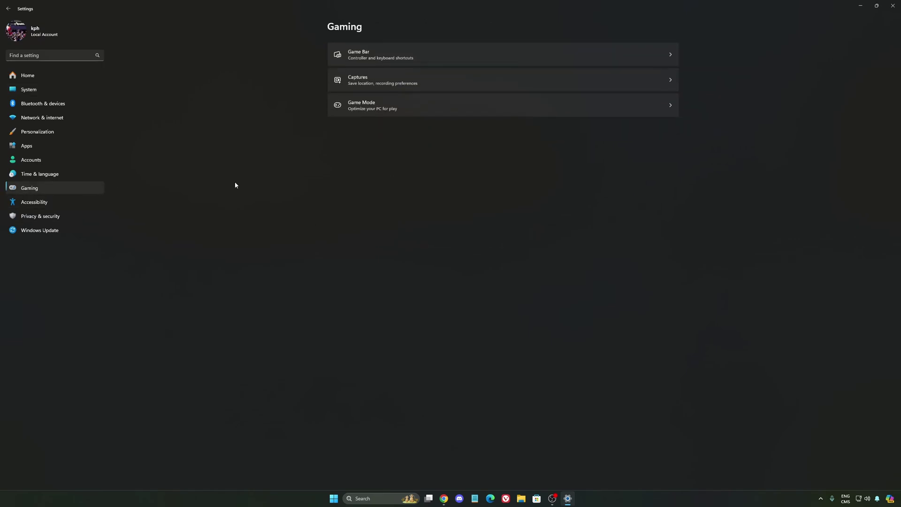
{"action": "left_click", "coordinate": [449, 87]}
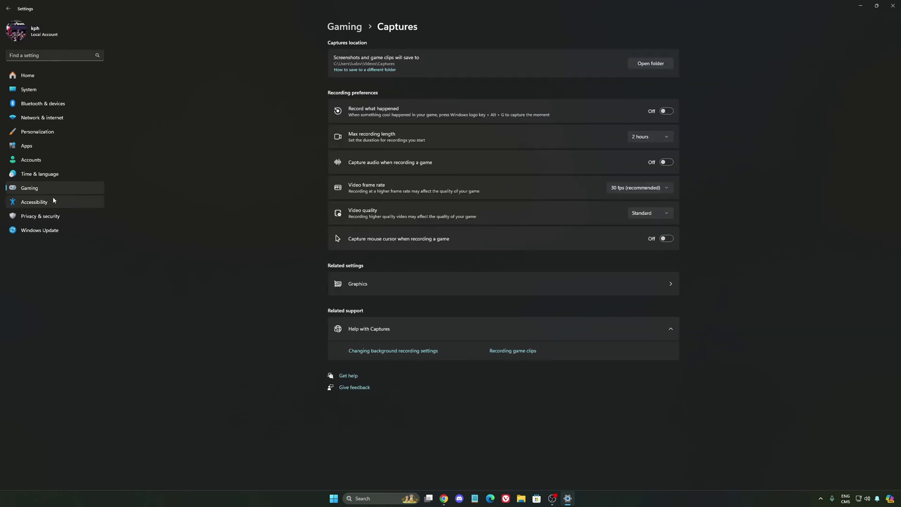
{"action": "left_click", "coordinate": [65, 190]}
{"action": "left_click", "coordinate": [416, 106]}
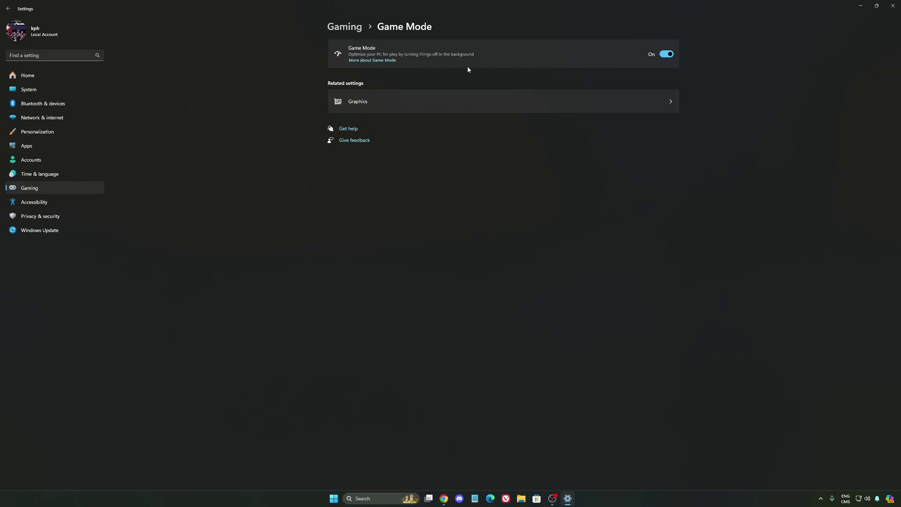
Review the System › Power mode choices, leave it on Balanced, and return Home
{"action": "left_click", "coordinate": [40, 89]}
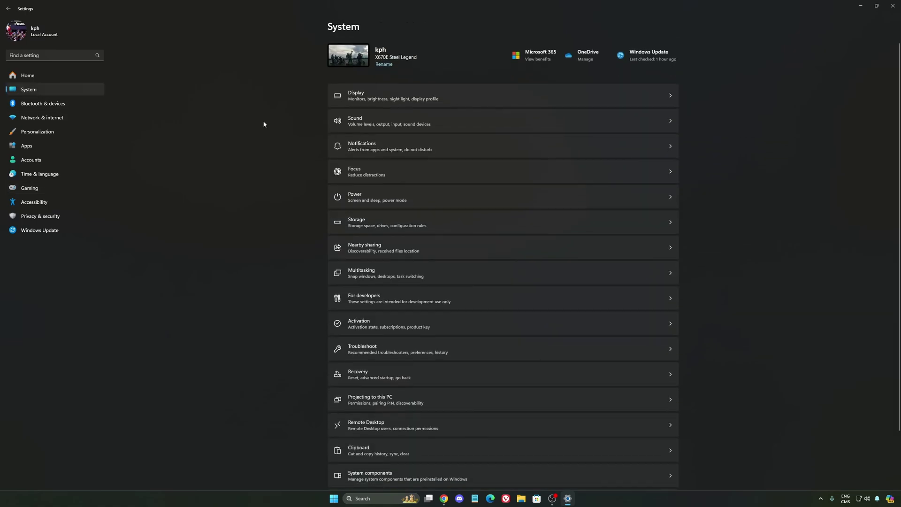
{"action": "left_click", "coordinate": [381, 199]}
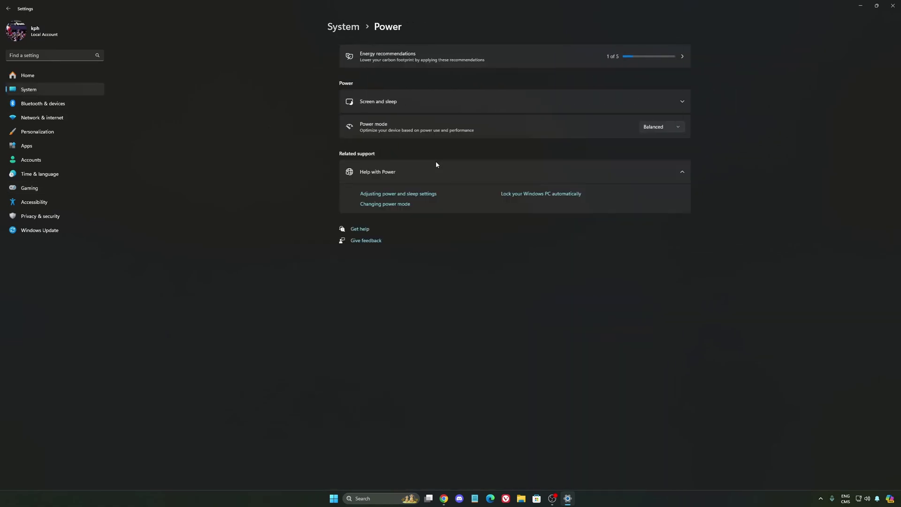
{"action": "left_click", "coordinate": [663, 131]}
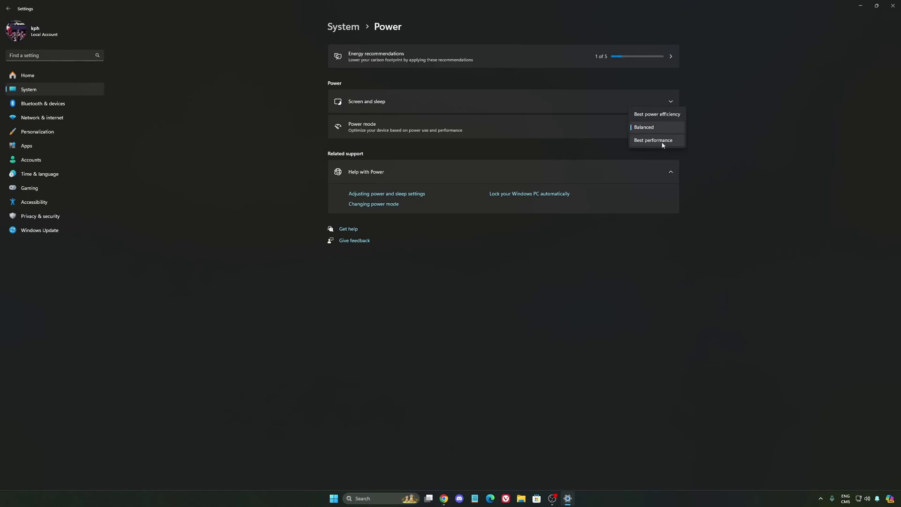
{"action": "left_click", "coordinate": [644, 128]}
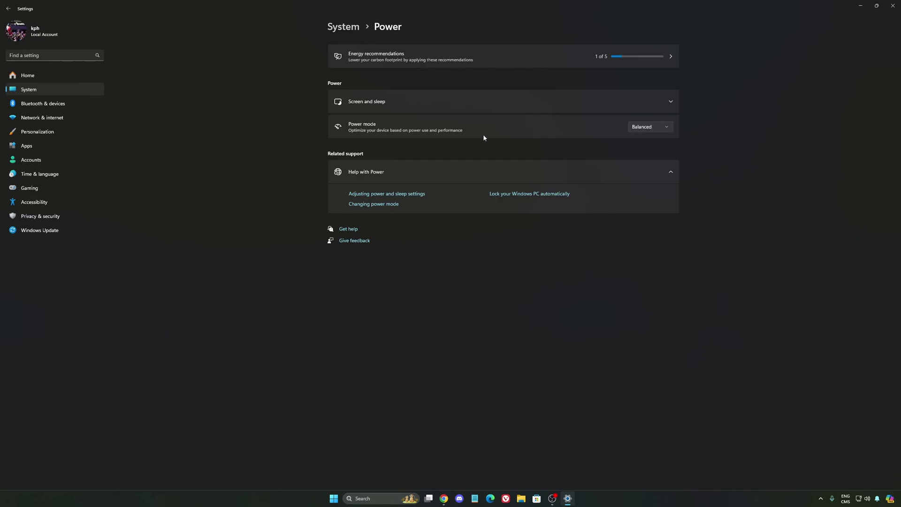
{"action": "left_click", "coordinate": [647, 126]}
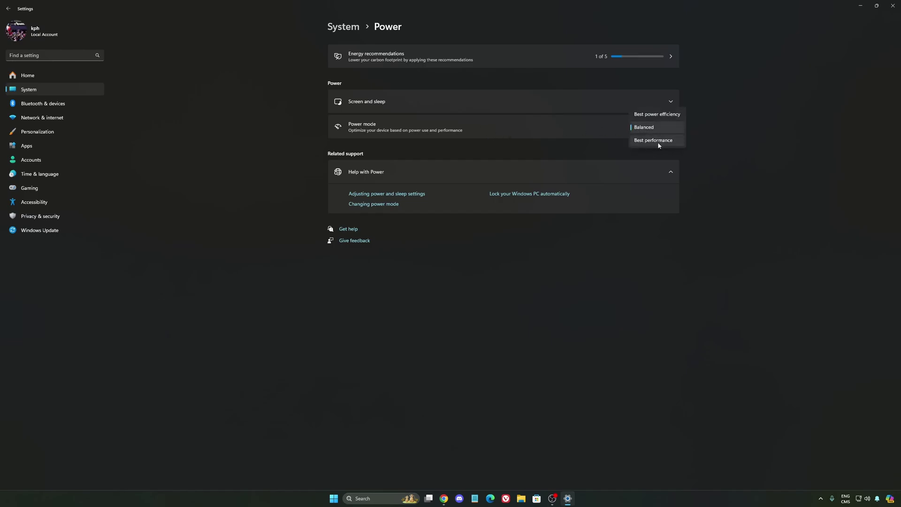
{"action": "left_click", "coordinate": [730, 146]}
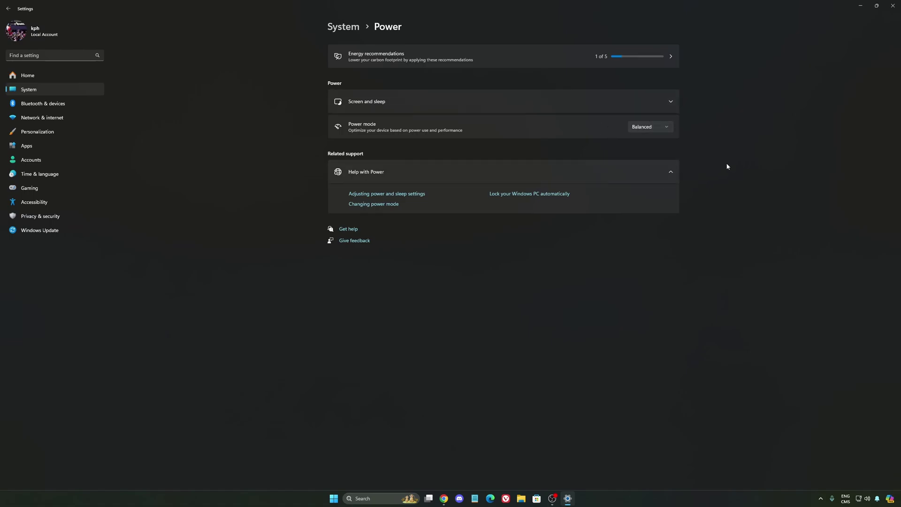
{"action": "left_click", "coordinate": [50, 79]}
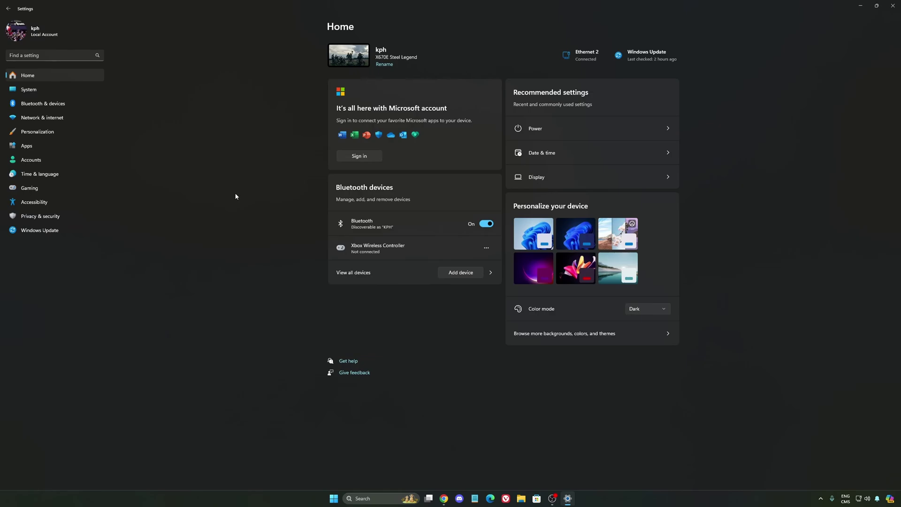
Open the Windows Update page, which reports the device is up to date
{"action": "left_click", "coordinate": [56, 232]}
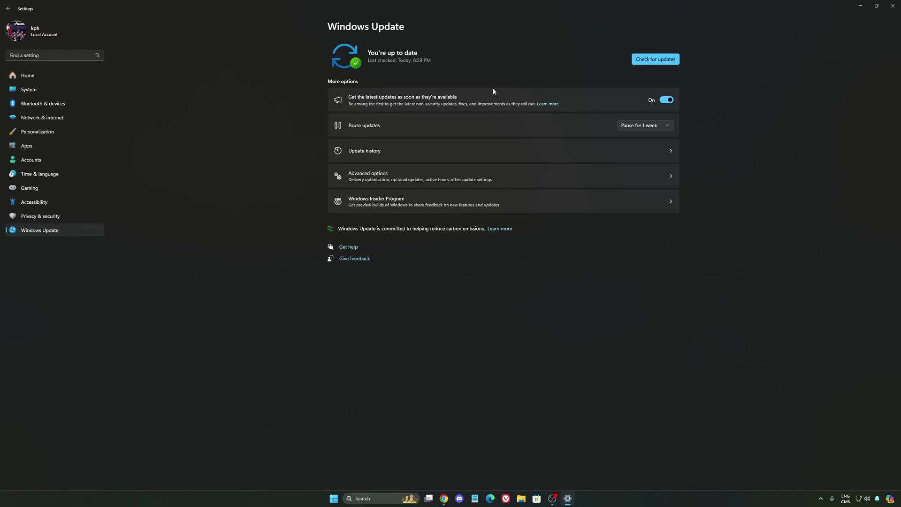
Close Windows Settings and launch the NVIDIA app from its system tray icon
{"action": "left_click", "coordinate": [893, 5]}
{"action": "left_click", "coordinate": [821, 498]}
{"action": "right_click", "coordinate": [792, 449]}
{"action": "left_click", "coordinate": [819, 453]}
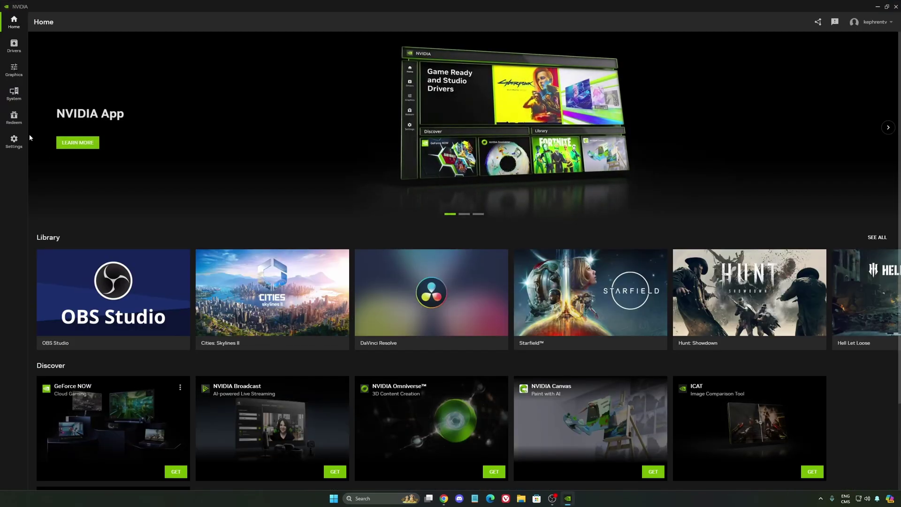
Turn the NVIDIA overlay Off in the NVIDIA app's Settings
{"action": "left_click", "coordinate": [14, 69]}
{"action": "left_click", "coordinate": [14, 140]}
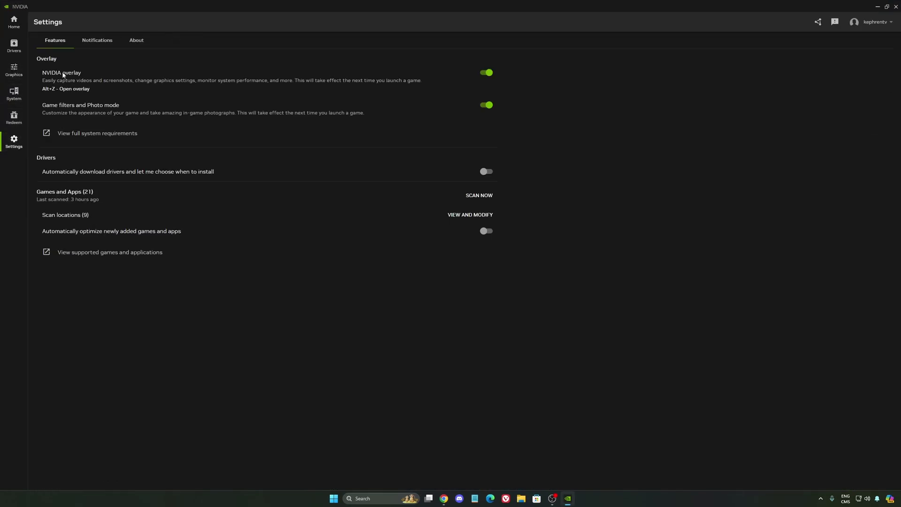
{"action": "left_click", "coordinate": [487, 74]}
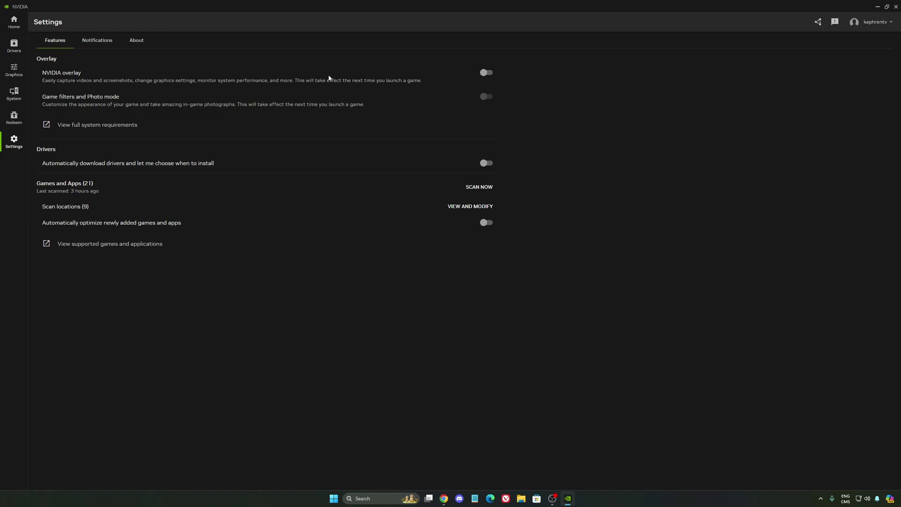
{"action": "left_click", "coordinate": [877, 7]}
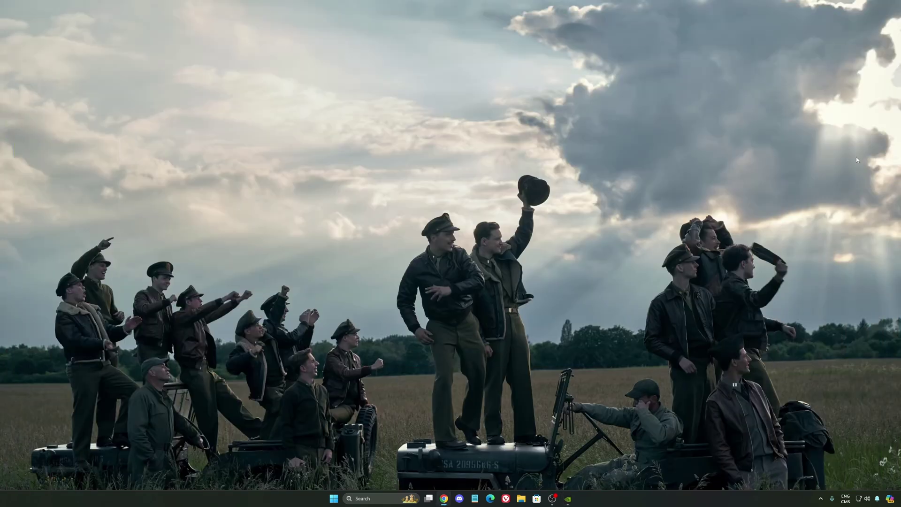
{"action": "left_click", "coordinate": [820, 498]}
{"action": "right_click", "coordinate": [792, 449]}
{"action": "key", "text": "Escape"}
{"action": "left_click", "coordinate": [721, 300]}
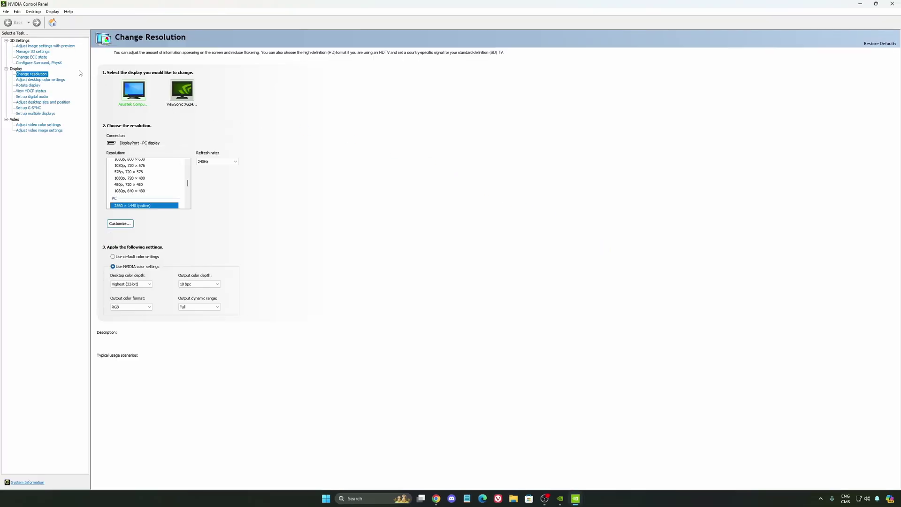
{"action": "left_click", "coordinate": [33, 52]}
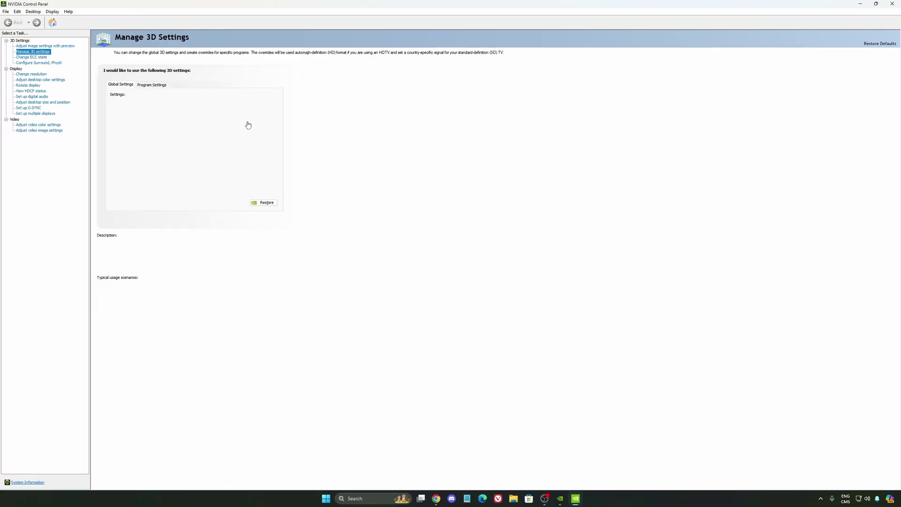
{"action": "left_click_drag", "start_coordinate": [275, 120], "coordinate": [275, 135]}
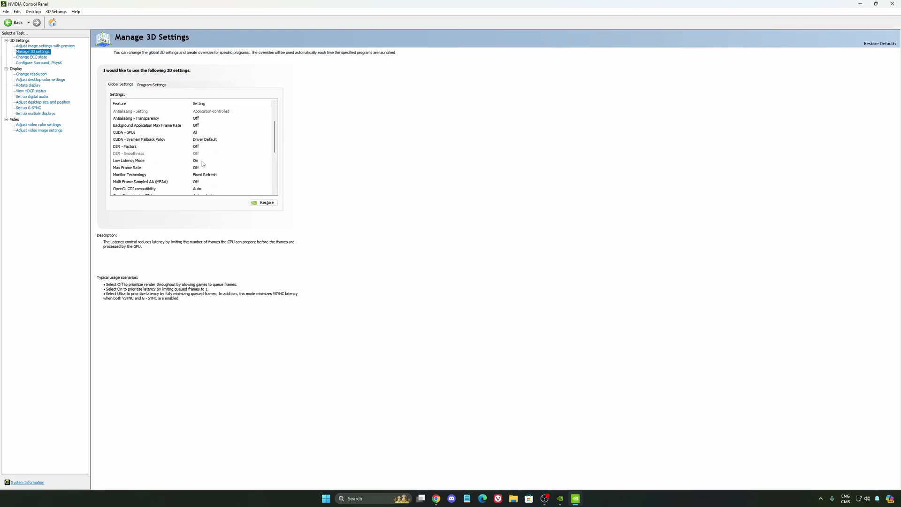
{"action": "scroll", "coordinate": [249, 141], "scroll_direction": "down", "scroll_amount": 3}
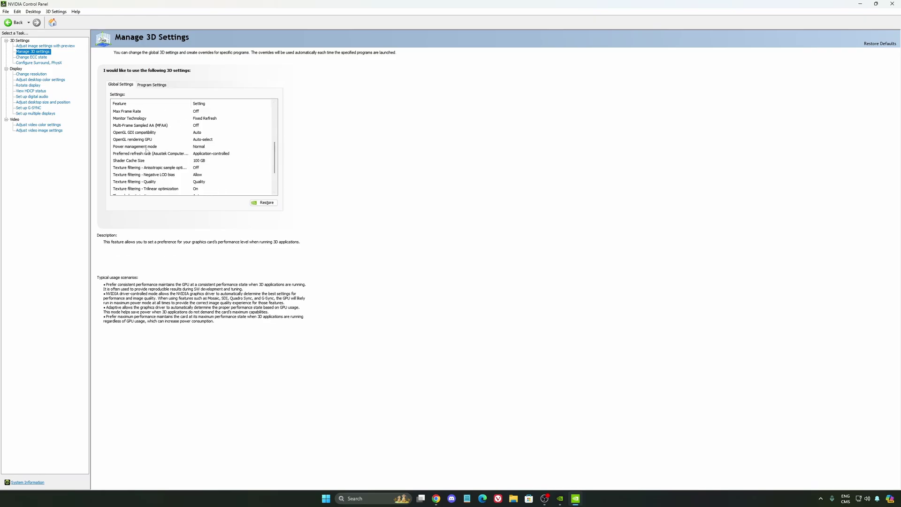
{"action": "left_click", "coordinate": [202, 148]}
{"action": "left_click", "coordinate": [202, 148]}
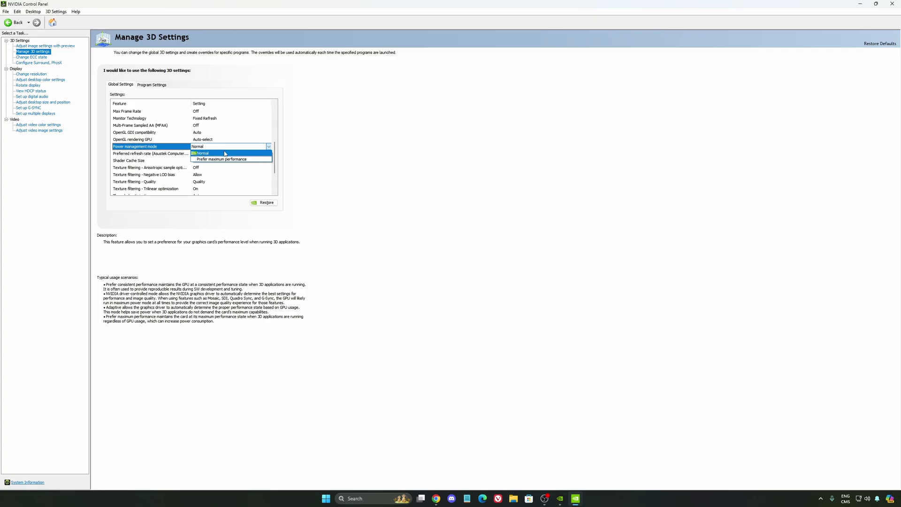
{"action": "left_click", "coordinate": [212, 153]}
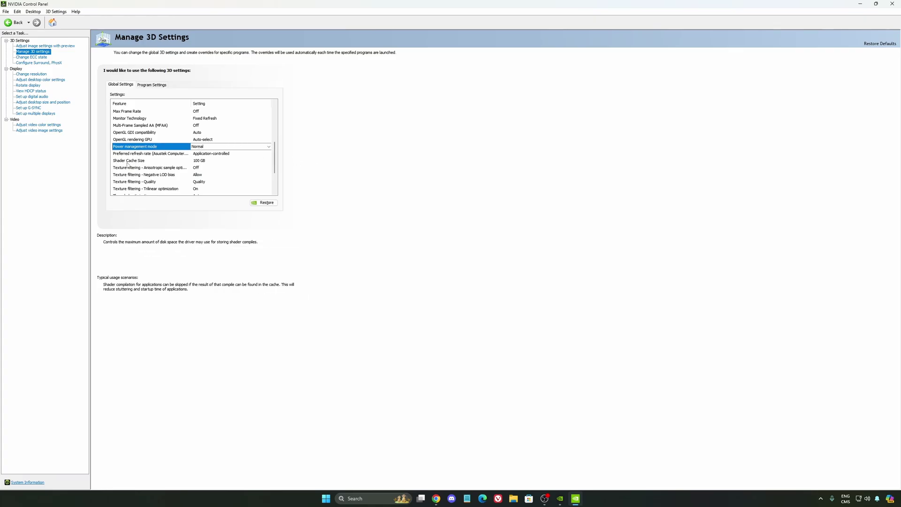
Leave the shader cache size at 100 GB and go to Display › Change resolution
{"action": "left_click", "coordinate": [196, 162]}
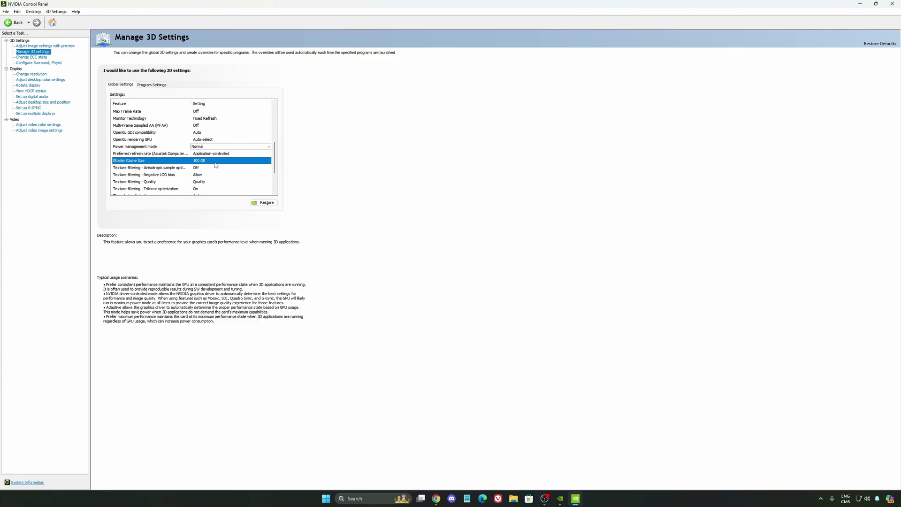
{"action": "left_click", "coordinate": [217, 162]}
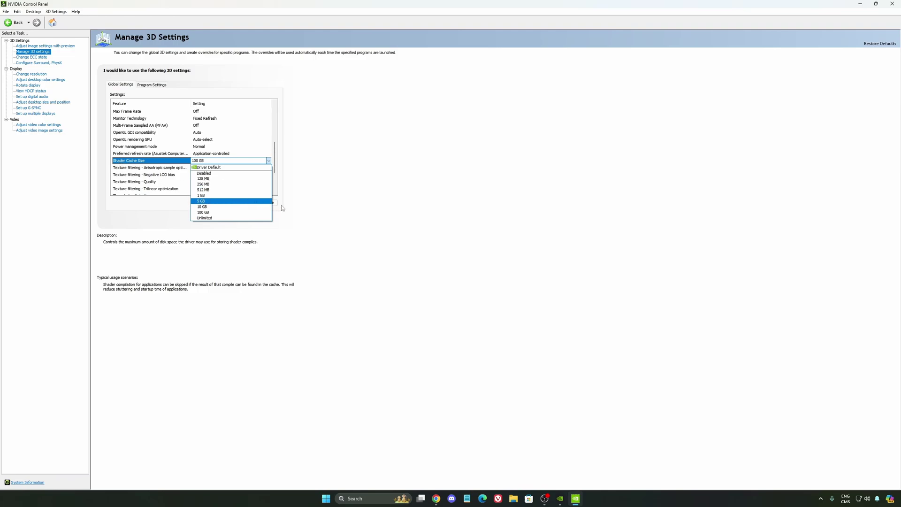
{"action": "left_click", "coordinate": [244, 213]}
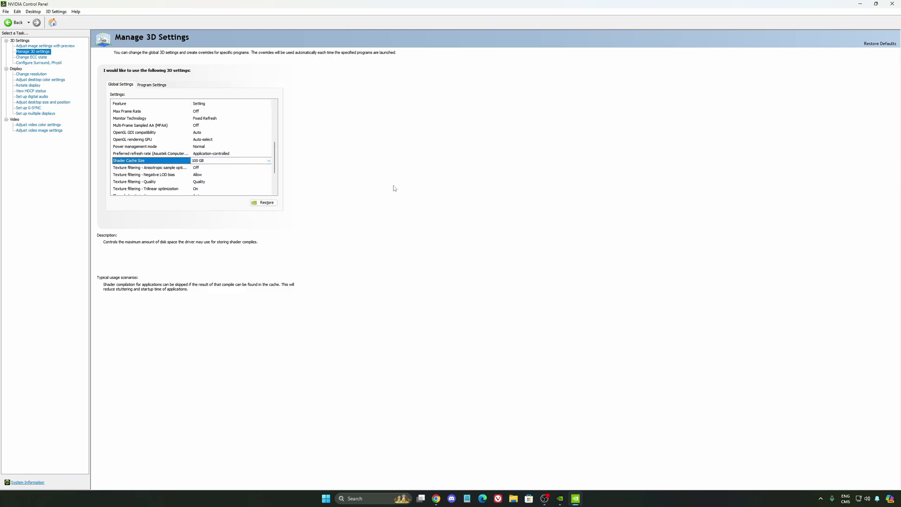
{"action": "left_click", "coordinate": [31, 74]}
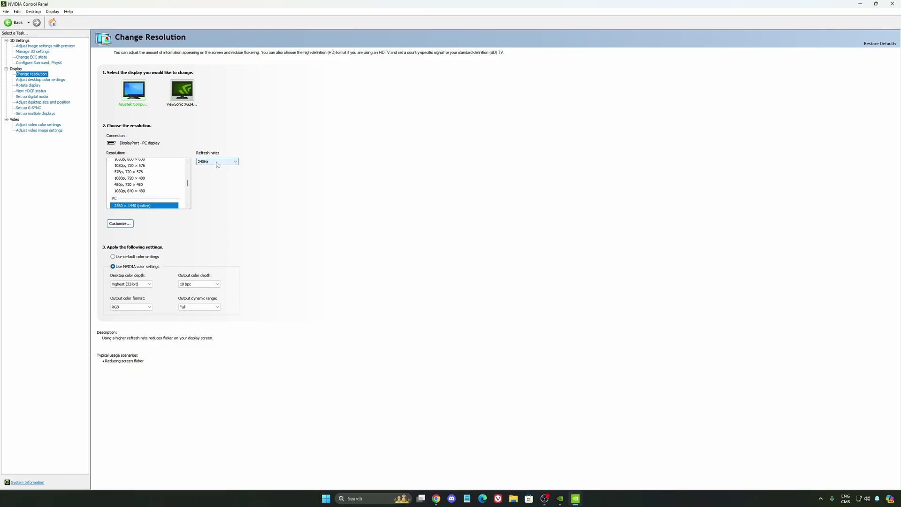
{"action": "left_click", "coordinate": [294, 167]}
{"action": "left_click", "coordinate": [212, 163]}
{"action": "left_click", "coordinate": [313, 167]}
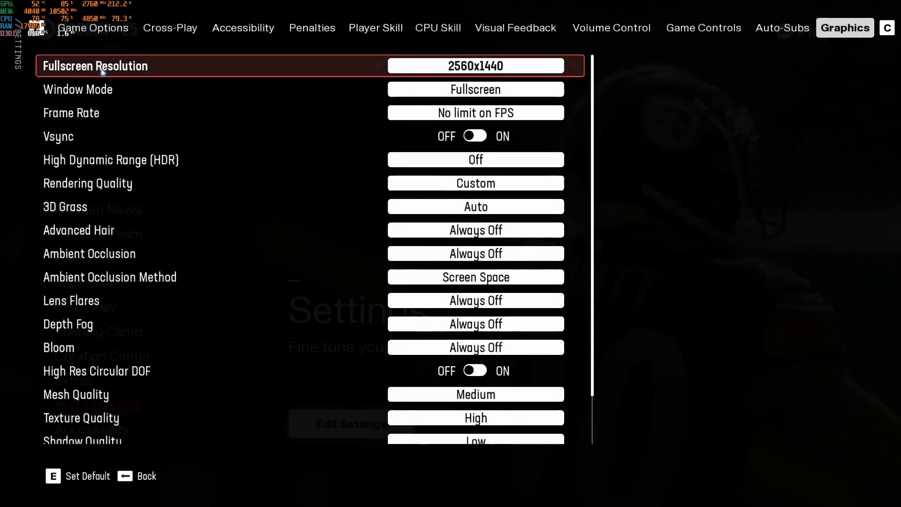
Keep the fullscreen resolution at 2560x1440 unchanged
{"action": "mouse_move", "coordinate": [453, 69]}
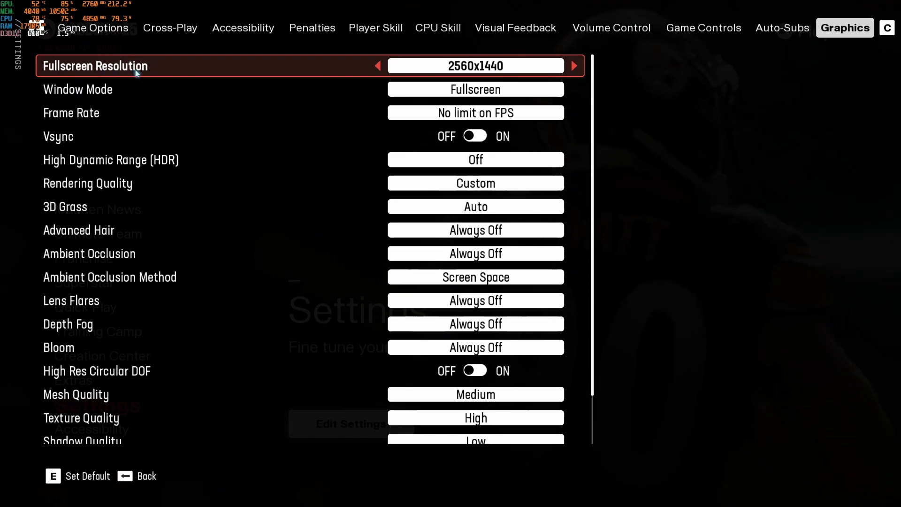
{"action": "left_click", "coordinate": [512, 74]}
{"action": "mouse_move", "coordinate": [512, 73]}
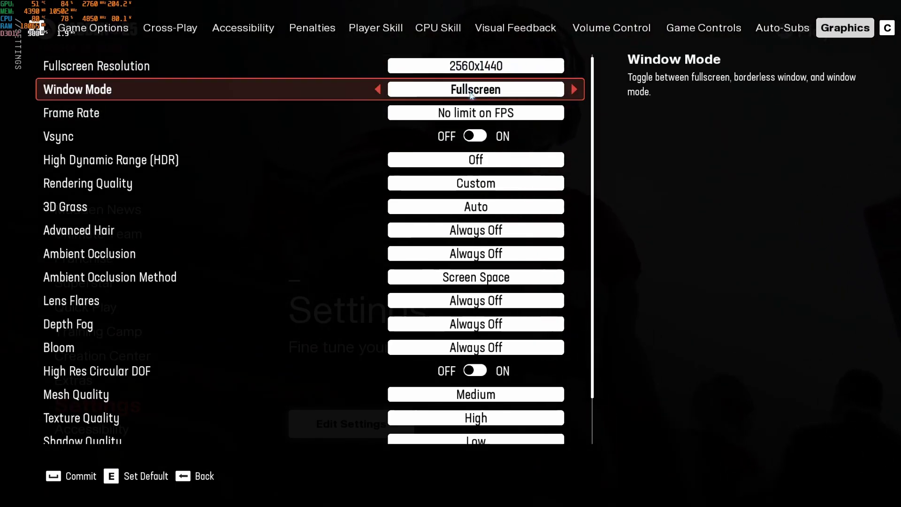
{"action": "key", "text": "space"}
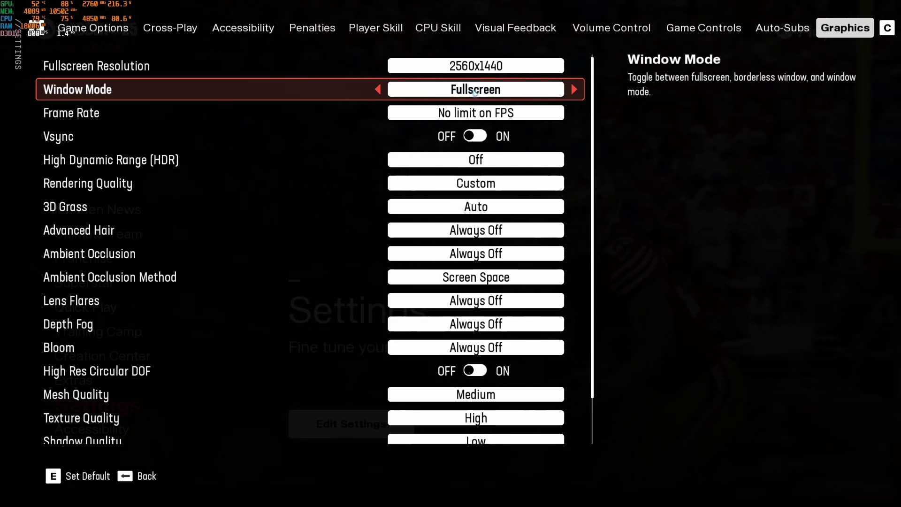
Set the Frame Rate to Lock to 120 FPS
{"action": "left_click", "coordinate": [491, 117]}
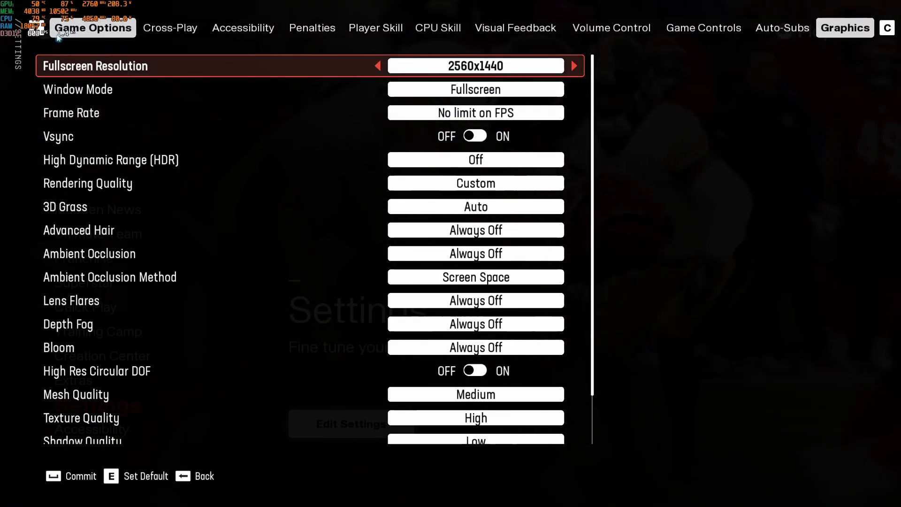
{"action": "left_click", "coordinate": [378, 113]}
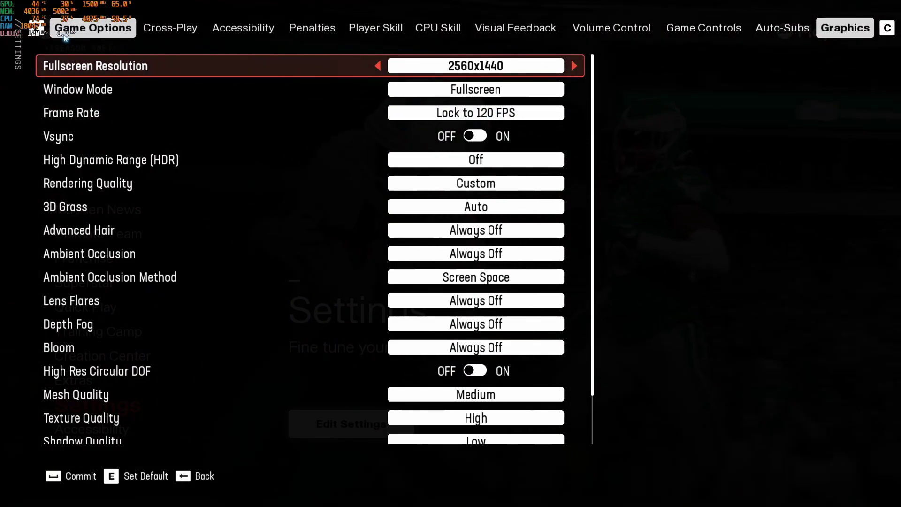
{"action": "key", "text": "space"}
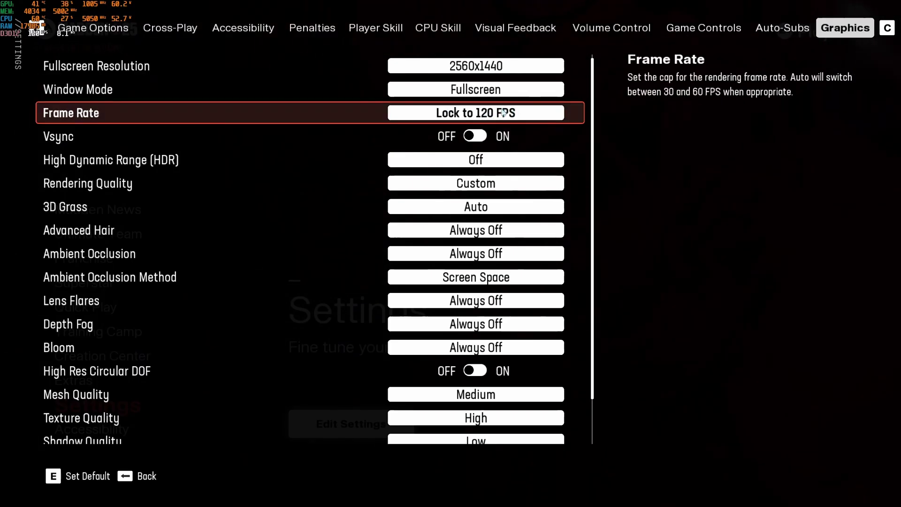
{"action": "mouse_move", "coordinate": [502, 121]}
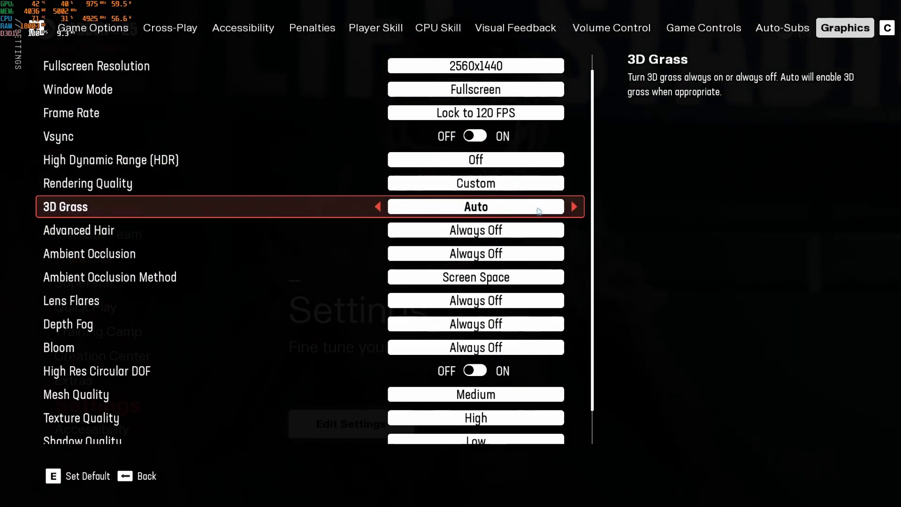
Cycle the 3D Grass options and settle on Always Off
{"action": "left_click", "coordinate": [575, 207]}
{"action": "left_click", "coordinate": [575, 207]}
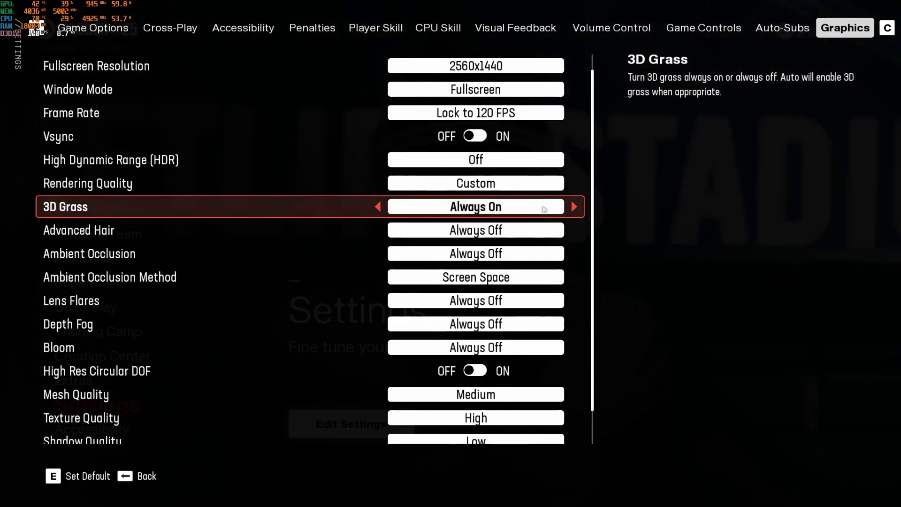
{"action": "left_click", "coordinate": [377, 207]}
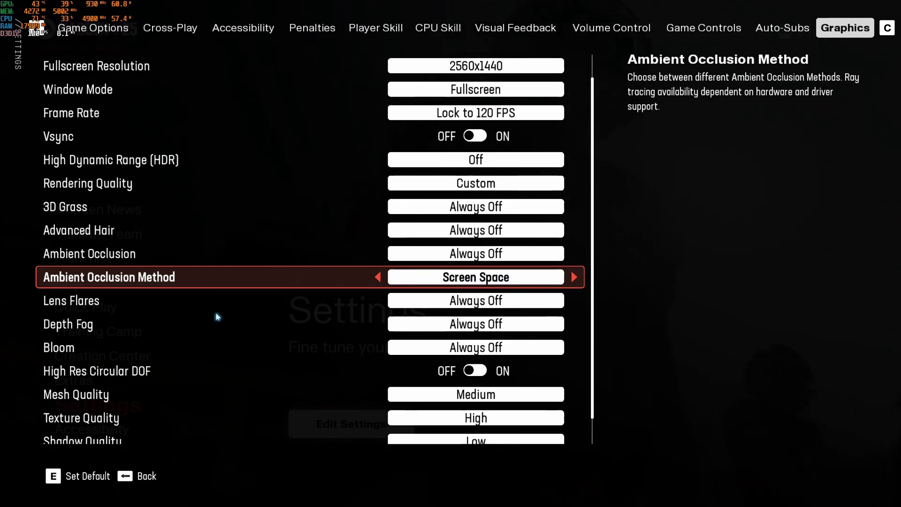
{"action": "scroll", "coordinate": [193, 312], "scroll_direction": "down", "scroll_amount": 2}
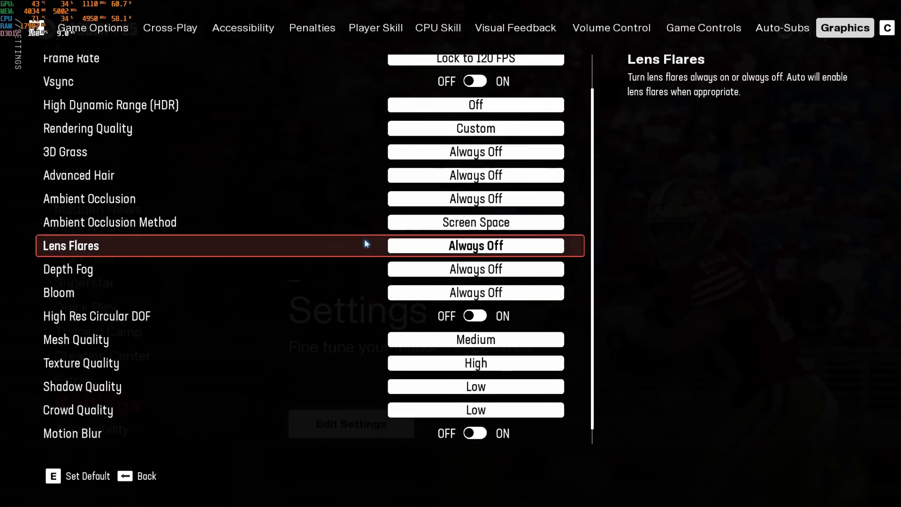
{"action": "scroll", "coordinate": [78, 285], "scroll_direction": "up", "scroll_amount": 1}
{"action": "scroll", "coordinate": [76, 293], "scroll_direction": "down", "scroll_amount": 1}
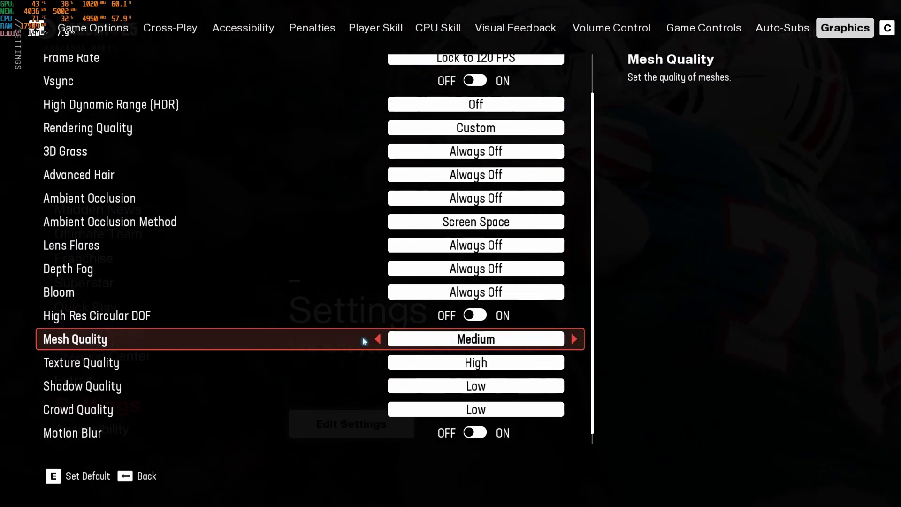
{"action": "left_click", "coordinate": [376, 339]}
{"action": "left_click", "coordinate": [575, 339]}
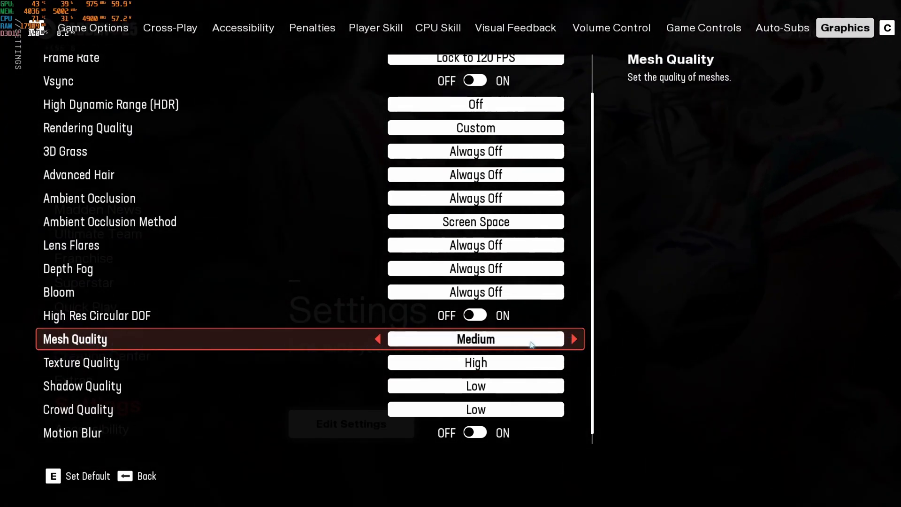
{"action": "left_click", "coordinate": [575, 339]}
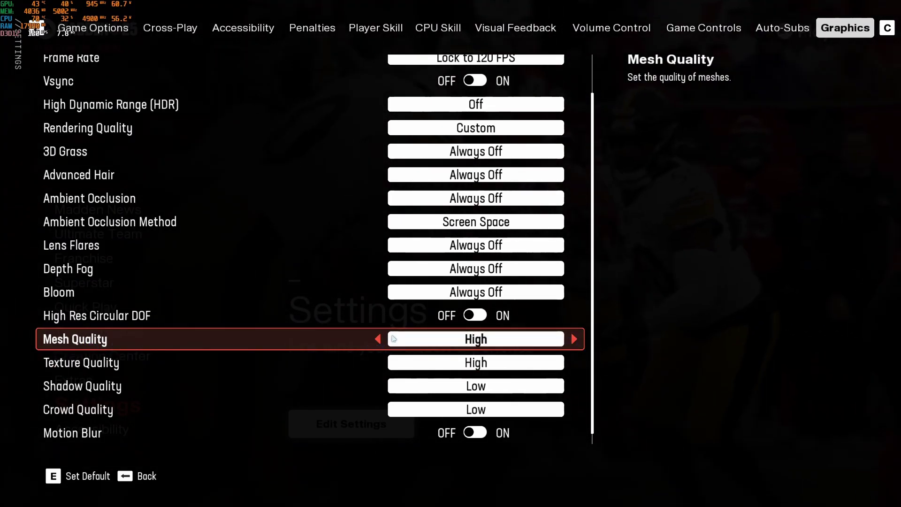
{"action": "left_click", "coordinate": [377, 339]}
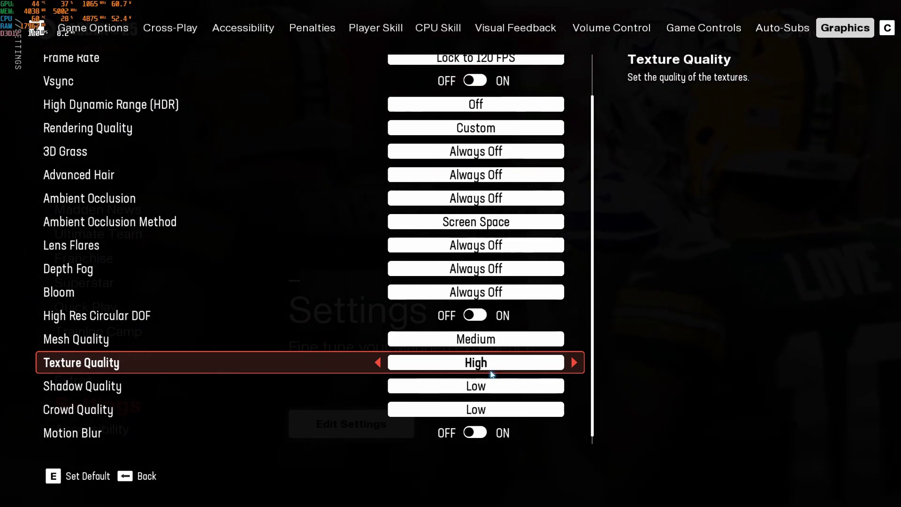
{"action": "left_click", "coordinate": [573, 362]}
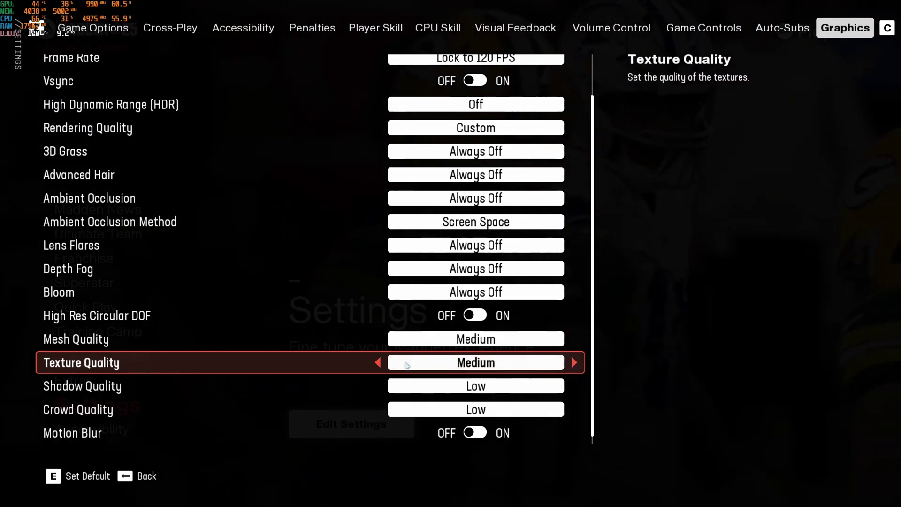
{"action": "left_click", "coordinate": [378, 362]}
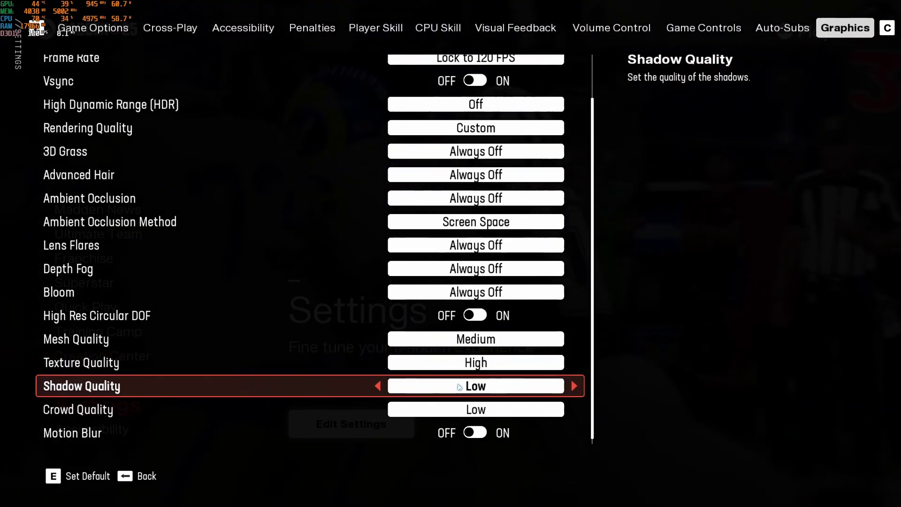